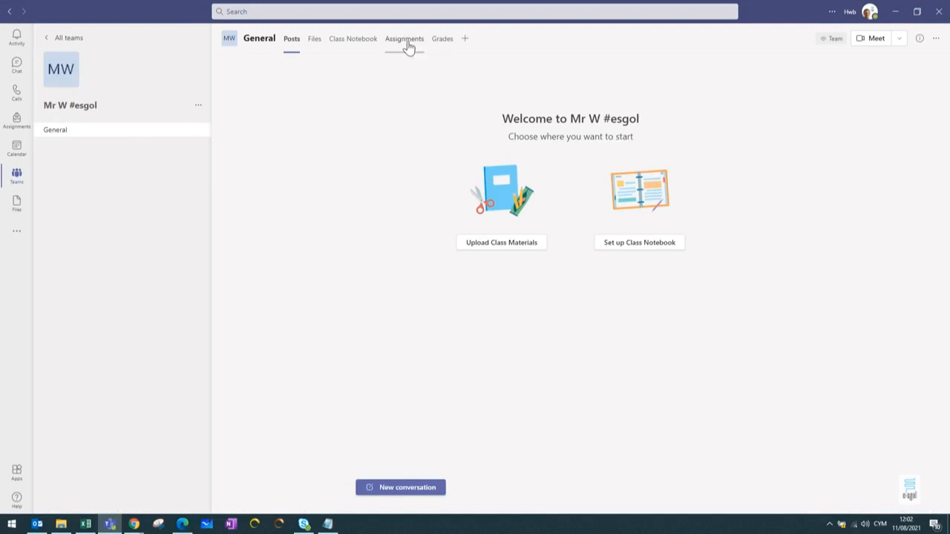
Step: Create a new assignment for the Mr W #esgol class with the title "Gwaith grŵp"
{"action": "left_click", "coordinate": [405, 39]}
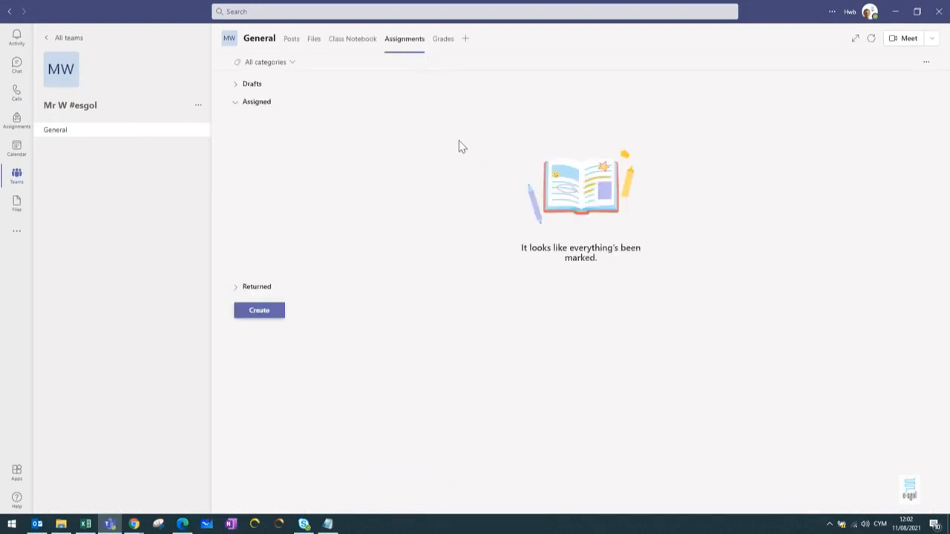
{"action": "left_click", "coordinate": [259, 311]}
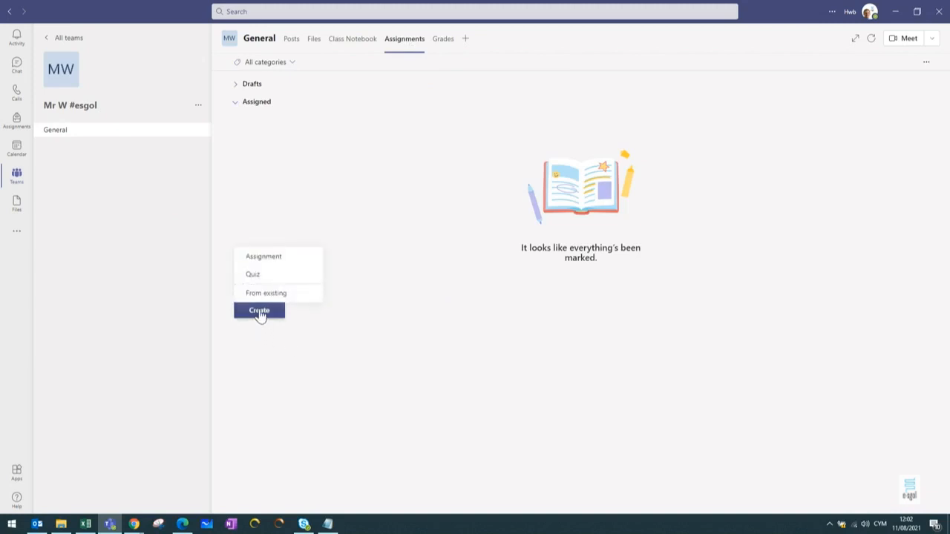
{"action": "left_click", "coordinate": [295, 257]}
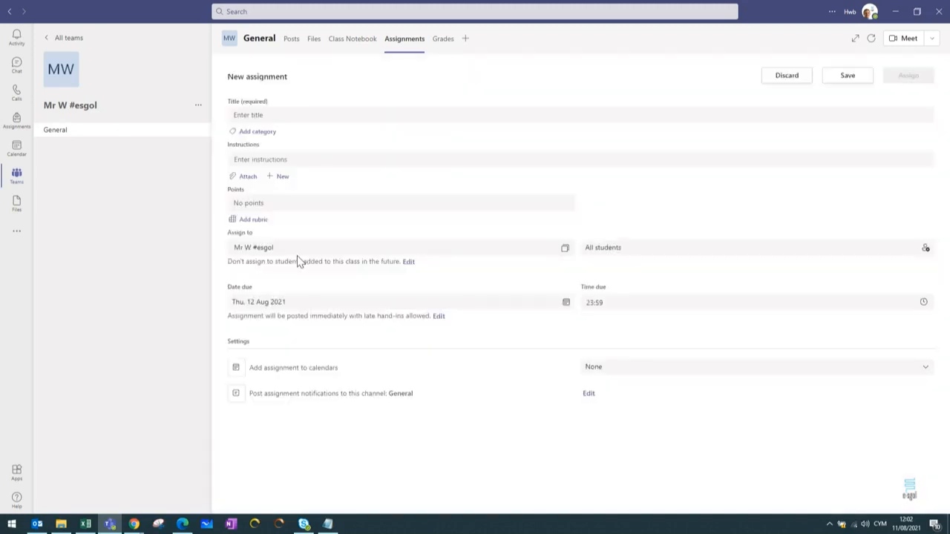
{"action": "left_click", "coordinate": [290, 113]}
{"action": "type", "text": "Gwaith grŵp"}
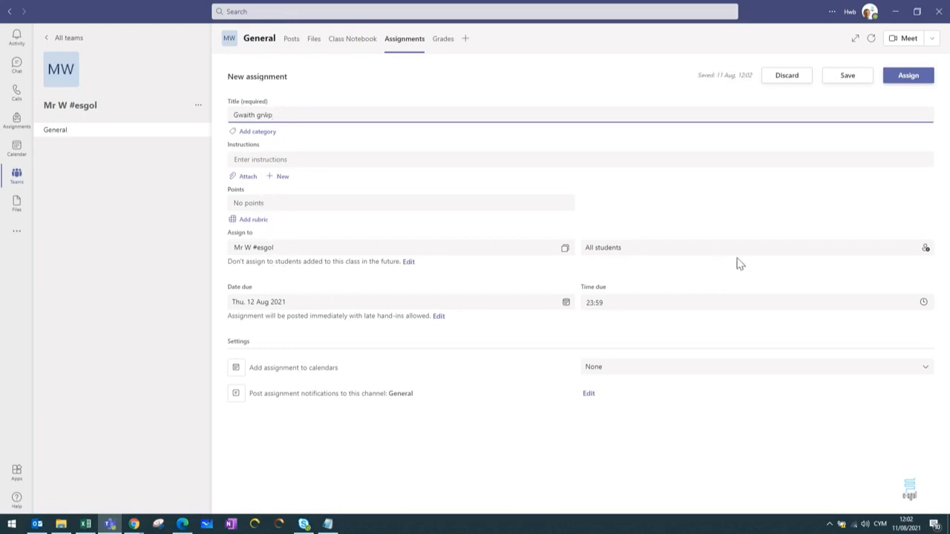
Step: Assign the work to groups of students and choose to group the students manually
{"action": "left_click", "coordinate": [762, 254]}
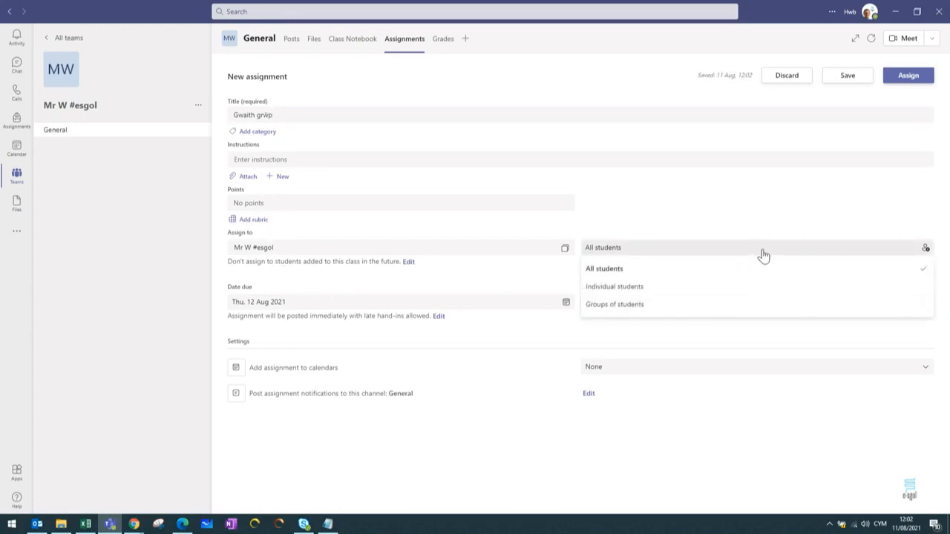
{"action": "left_click", "coordinate": [715, 307]}
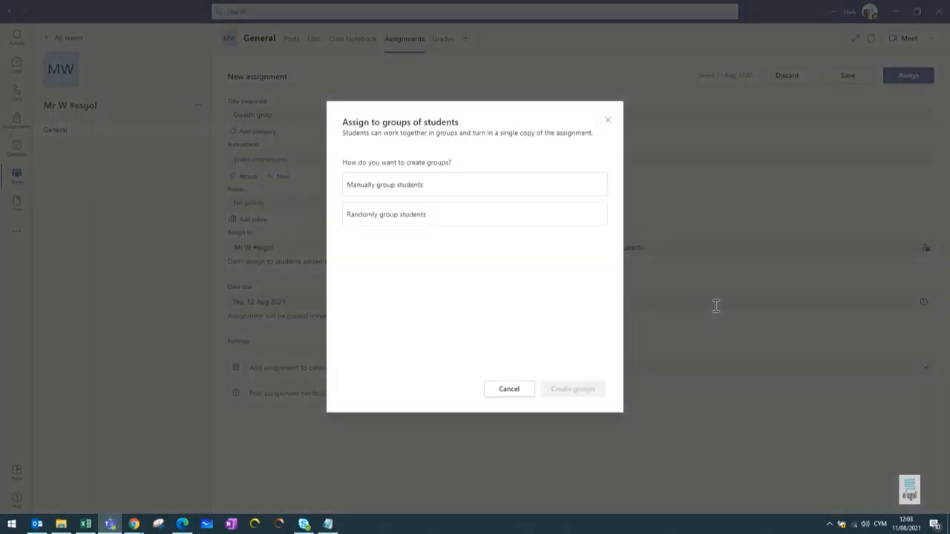
{"action": "left_click", "coordinate": [405, 191]}
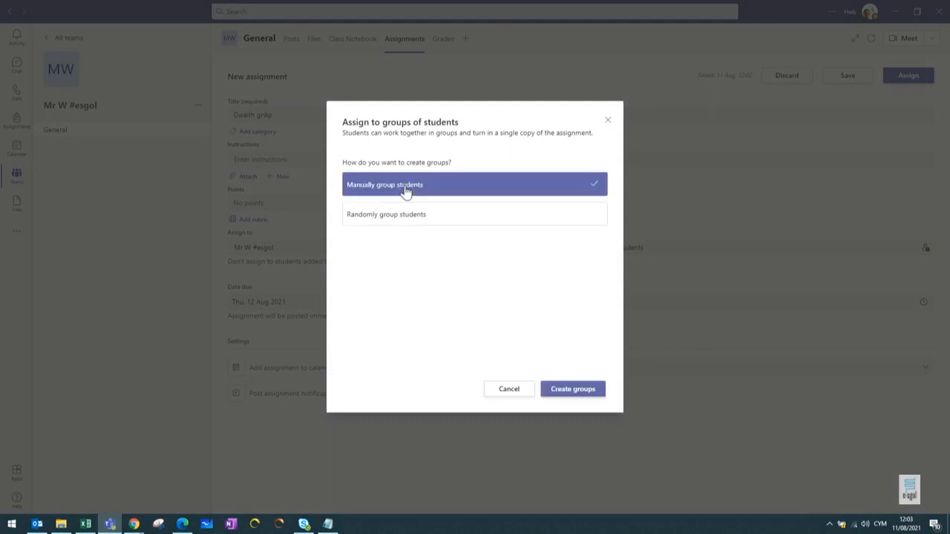
{"action": "left_click", "coordinate": [570, 393]}
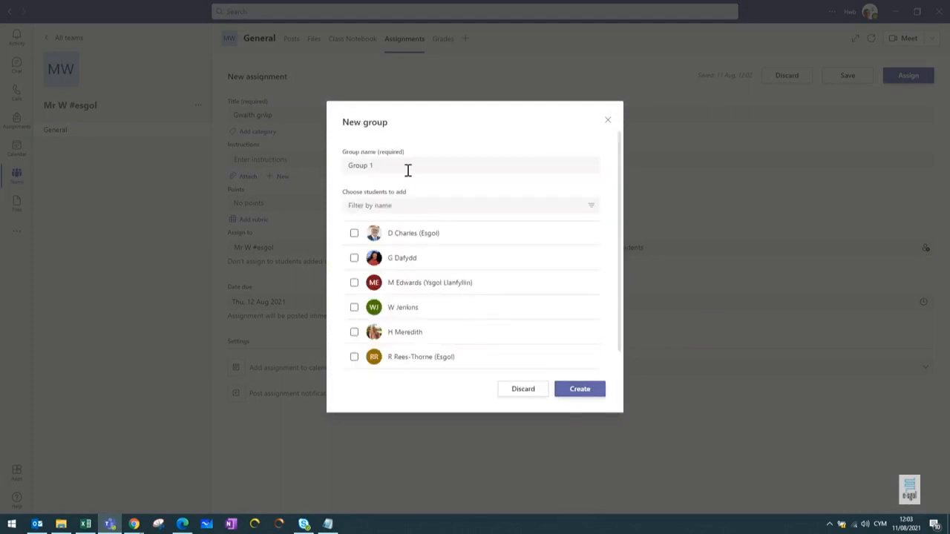
Step: Create a group named "Grŵp 1" containing the first four students in the list
{"action": "left_click_drag", "start_coordinate": [396, 169], "coordinate": [333, 166]}
{"action": "type", "text": "G"}
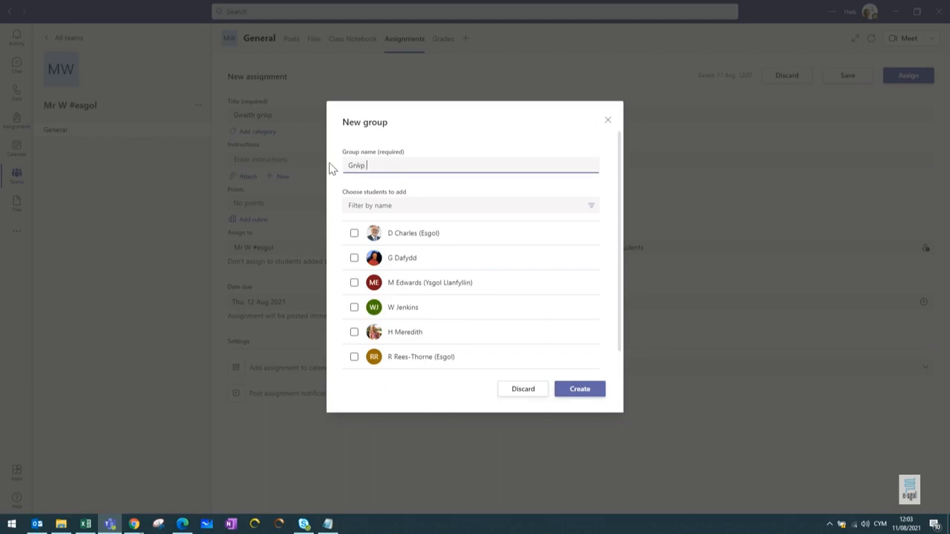
{"action": "left_click", "coordinate": [354, 234]}
{"action": "left_click", "coordinate": [354, 258]}
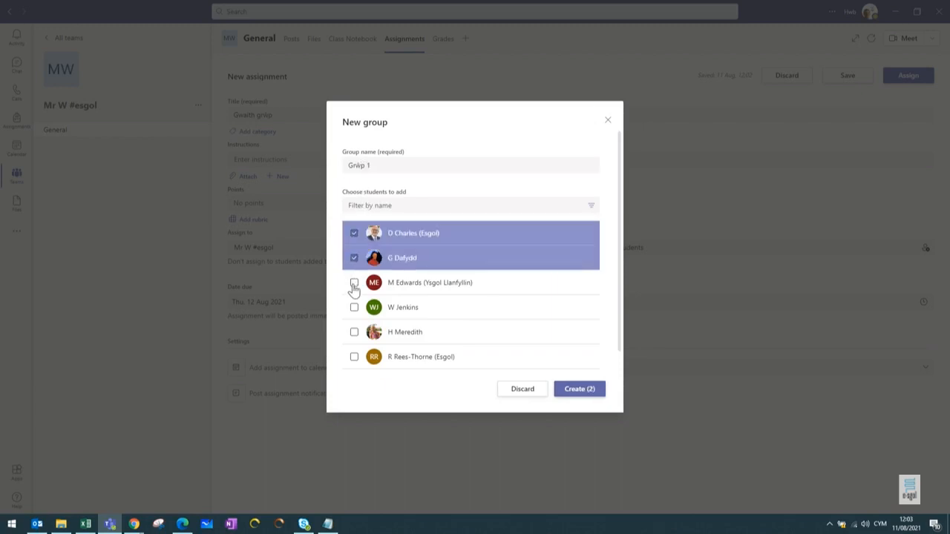
{"action": "left_click", "coordinate": [354, 283]}
{"action": "left_click", "coordinate": [355, 309]}
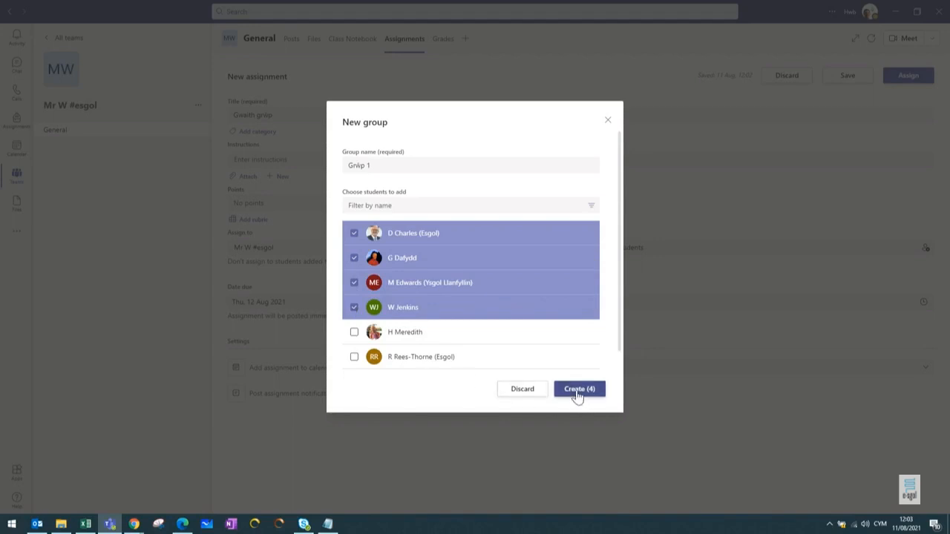
{"action": "left_click", "coordinate": [577, 393]}
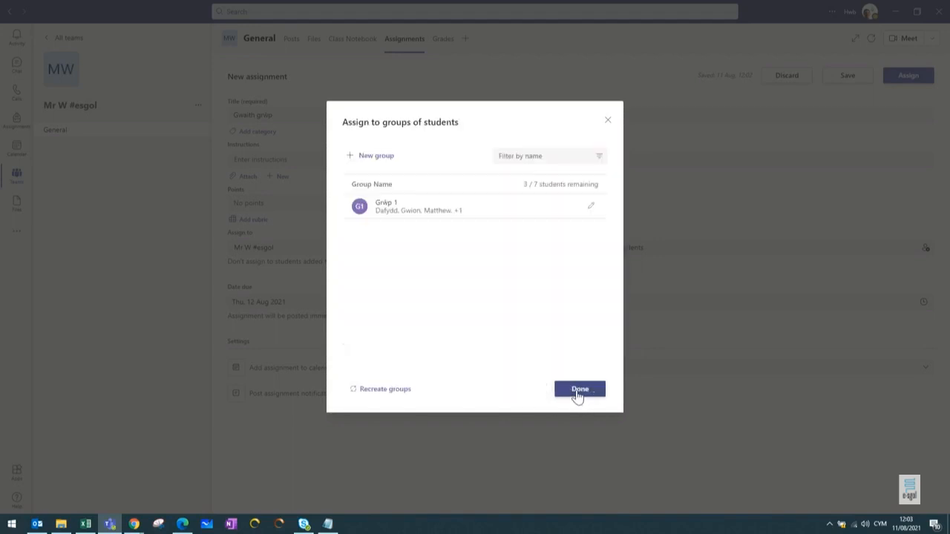
Step: Create a second group named "Grŵp 2" with the three remaining students, and check its membership in the group editor
{"action": "left_click", "coordinate": [384, 161]}
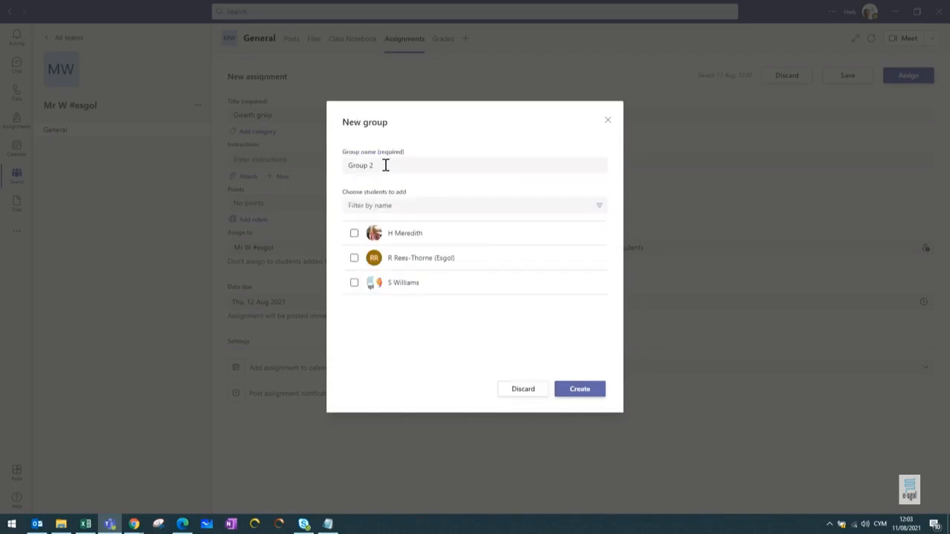
{"action": "left_click_drag", "start_coordinate": [385, 165], "coordinate": [335, 166]}
{"action": "type", "text": "G"}
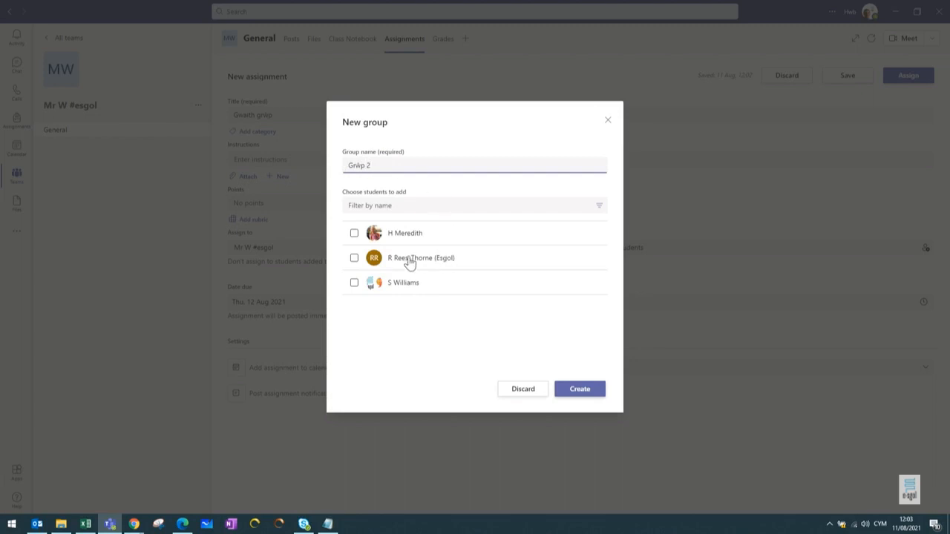
{"action": "left_click", "coordinate": [353, 233]}
{"action": "left_click", "coordinate": [354, 258]}
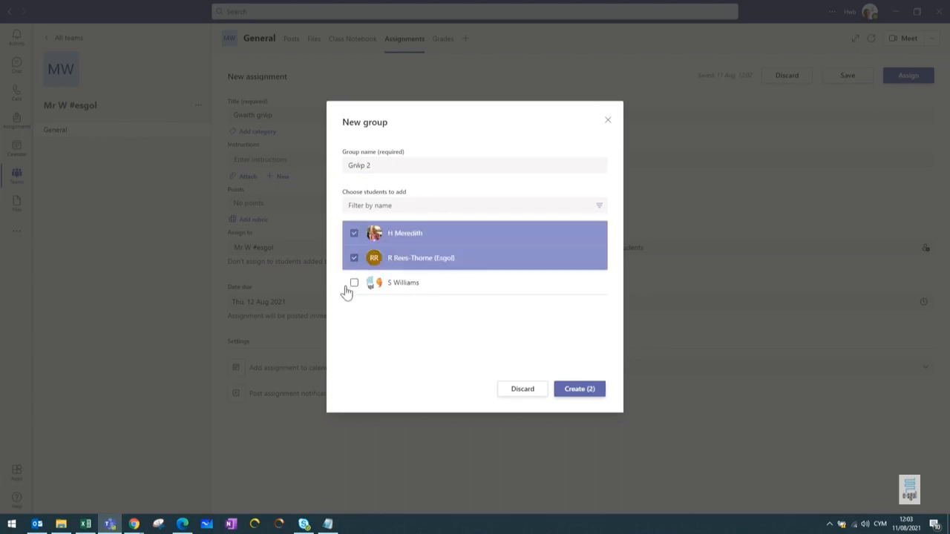
{"action": "left_click", "coordinate": [353, 283]}
{"action": "left_click", "coordinate": [579, 394]}
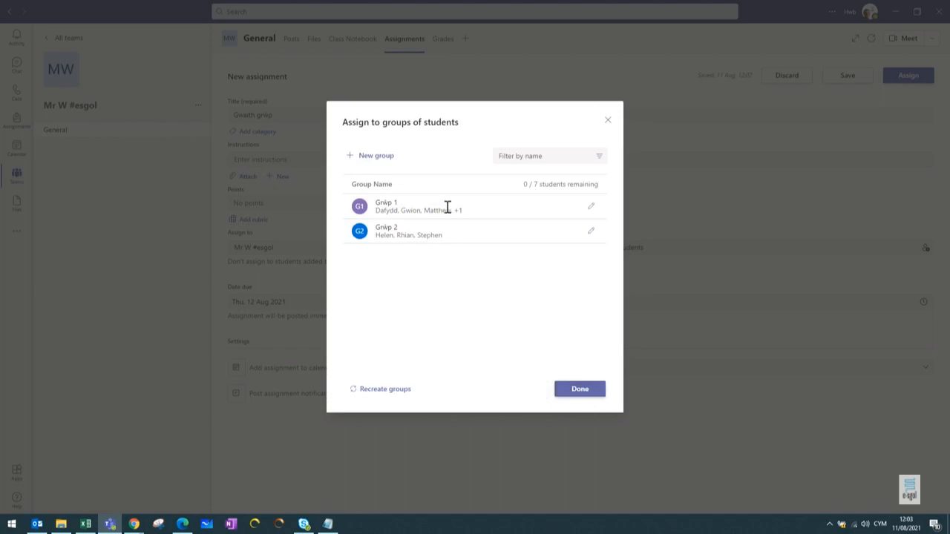
{"action": "left_click", "coordinate": [592, 234]}
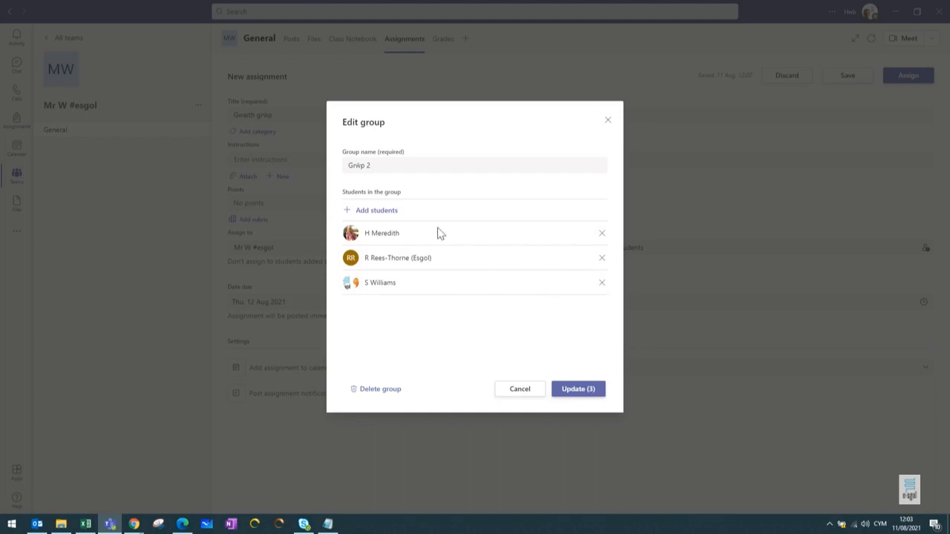
{"action": "left_click", "coordinate": [577, 391]}
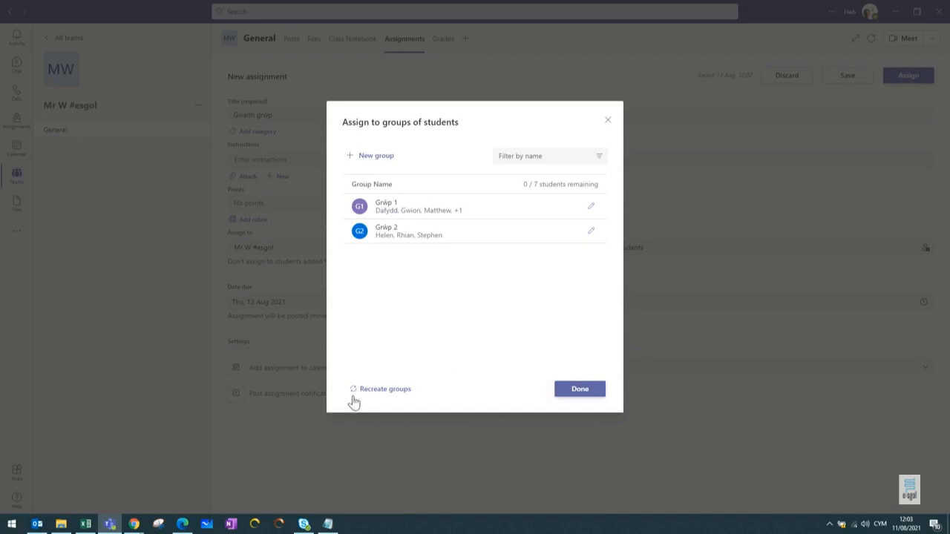
Step: Recreate the assignment's groups by discarding the manual ones and randomly splitting the students into 2 groups
{"action": "left_click", "coordinate": [408, 393]}
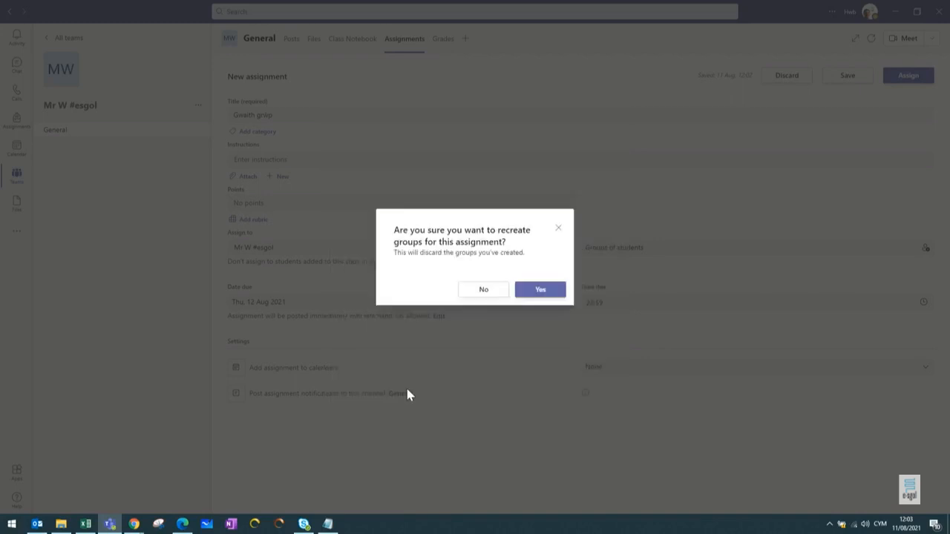
{"action": "left_click", "coordinate": [552, 291]}
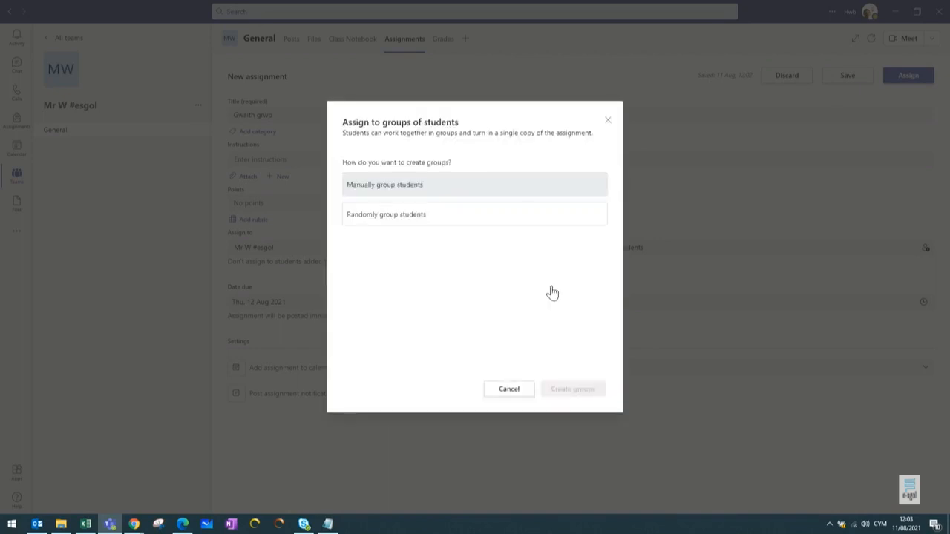
{"action": "left_click", "coordinate": [443, 220]}
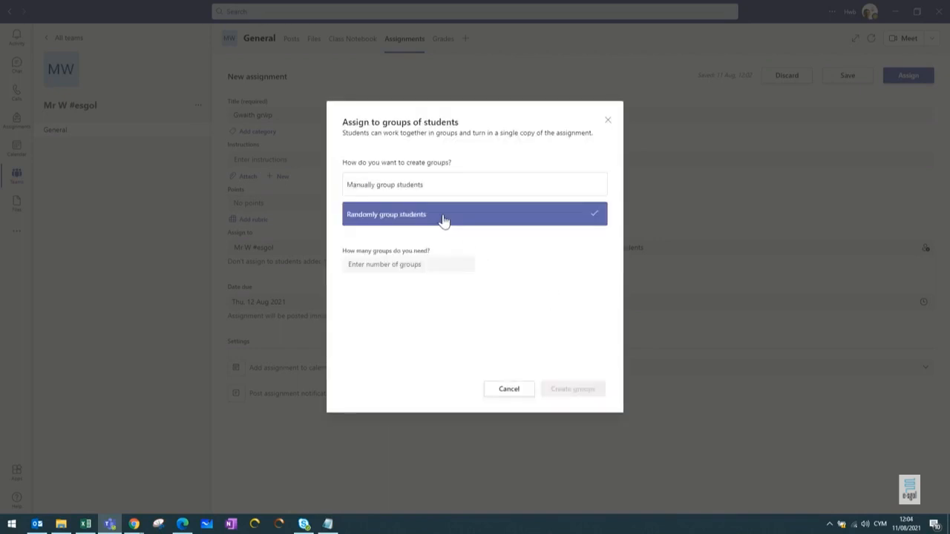
{"action": "left_click", "coordinate": [429, 266]}
{"action": "type", "text": "2"}
{"action": "left_click_drag", "start_coordinate": [449, 277], "coordinate": [345, 289]}
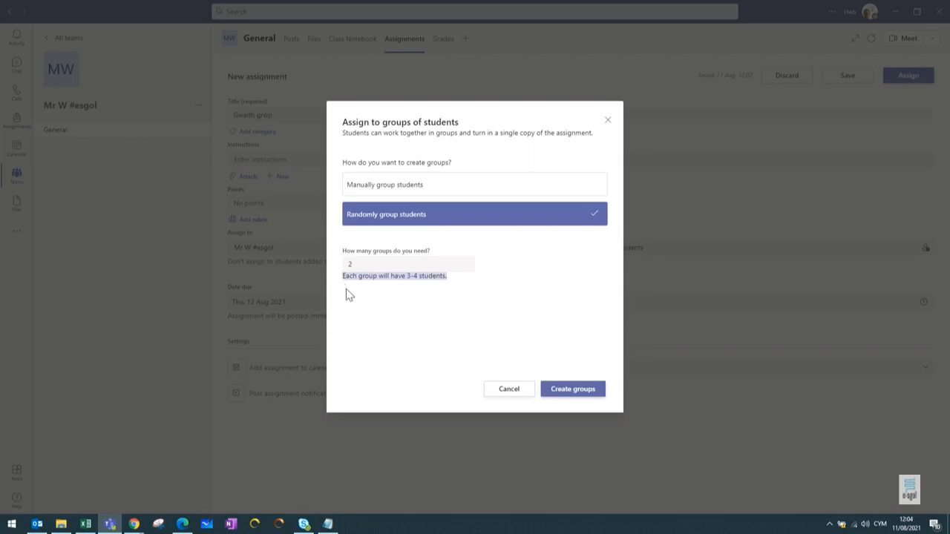
{"action": "left_click", "coordinate": [573, 392]}
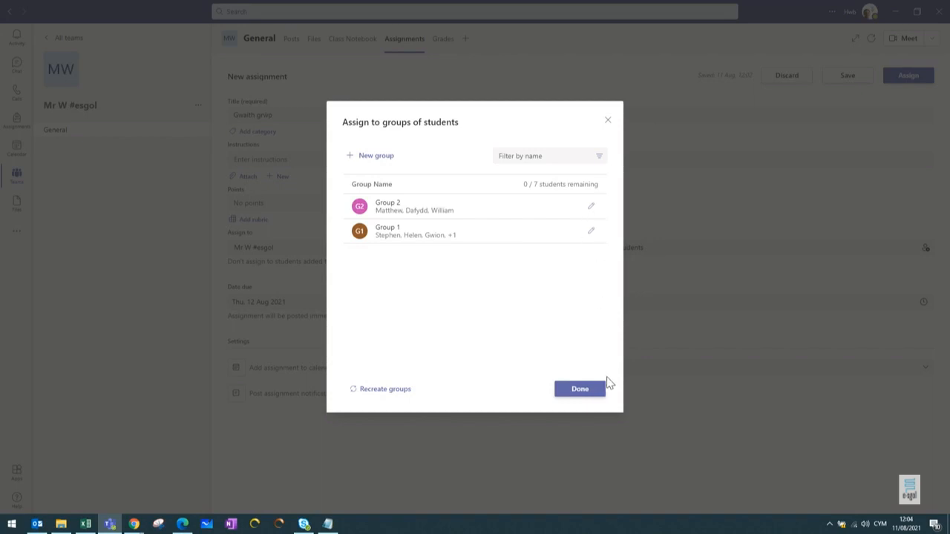
{"action": "left_click", "coordinate": [597, 393]}
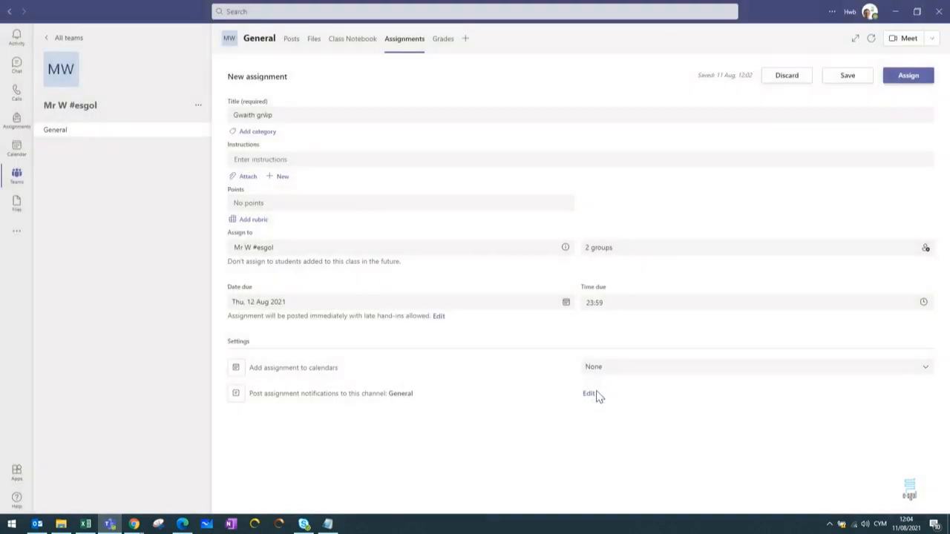
Step: Add a new PowerPoint presentation named "Gwaith Grŵp" to the assignment and let students edit it together in groups
{"action": "left_click", "coordinate": [272, 180]}
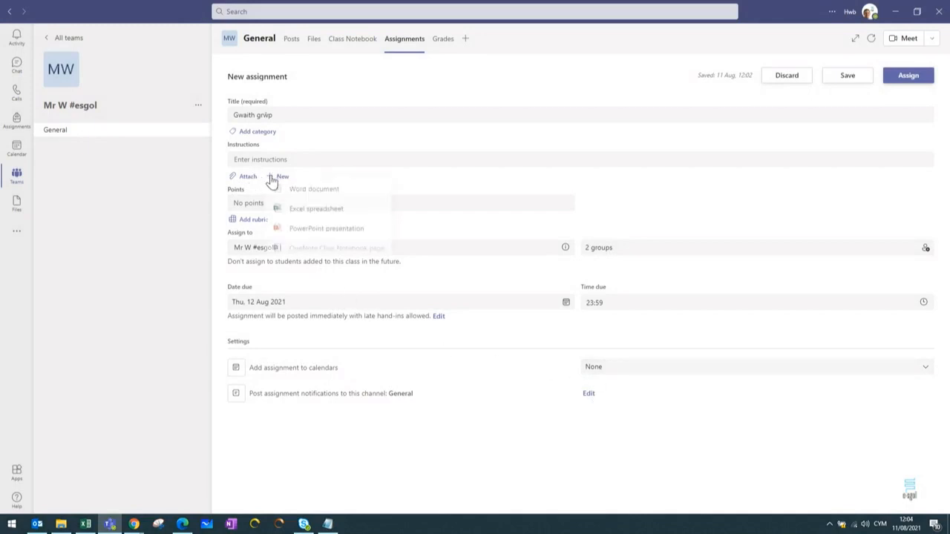
{"action": "left_click", "coordinate": [362, 237]}
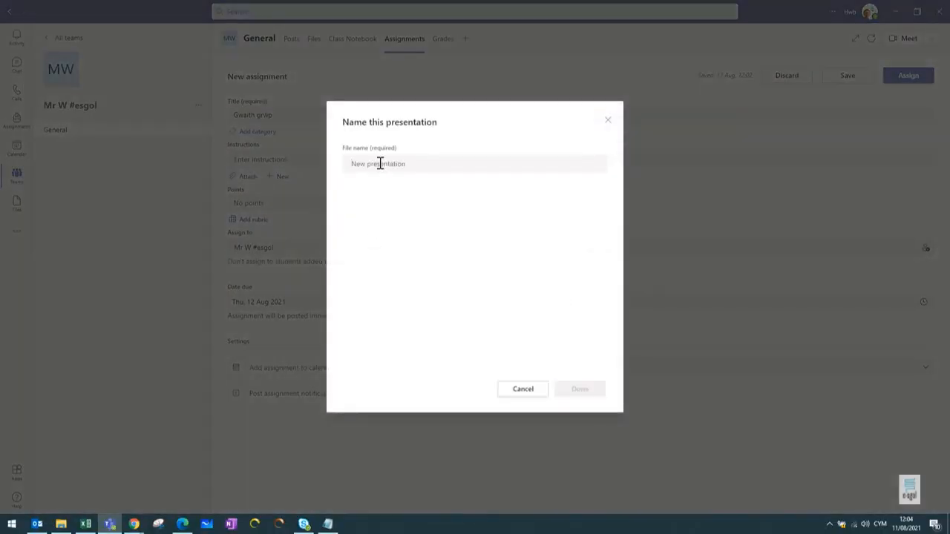
{"action": "type", "text": "Gwaith Grŵp"}
{"action": "left_click", "coordinate": [592, 393]}
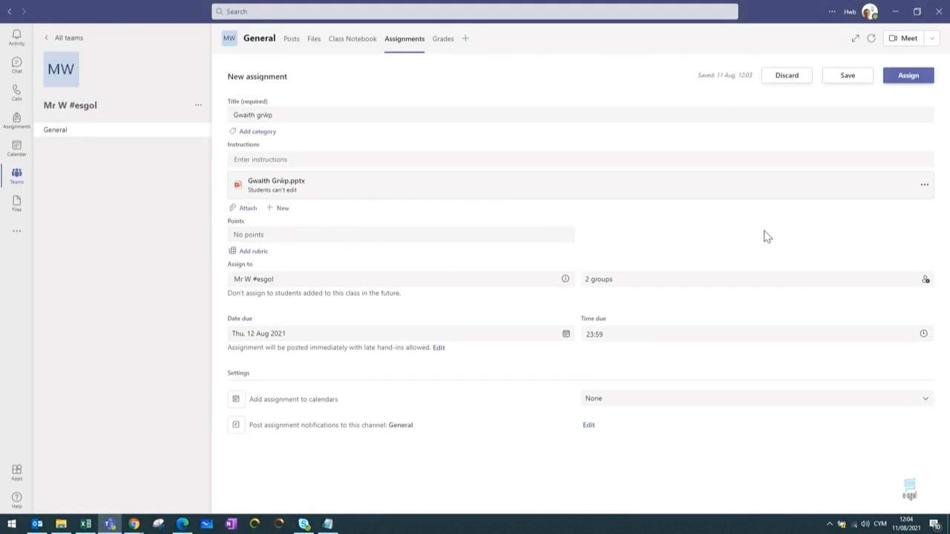
{"action": "left_click", "coordinate": [924, 189]}
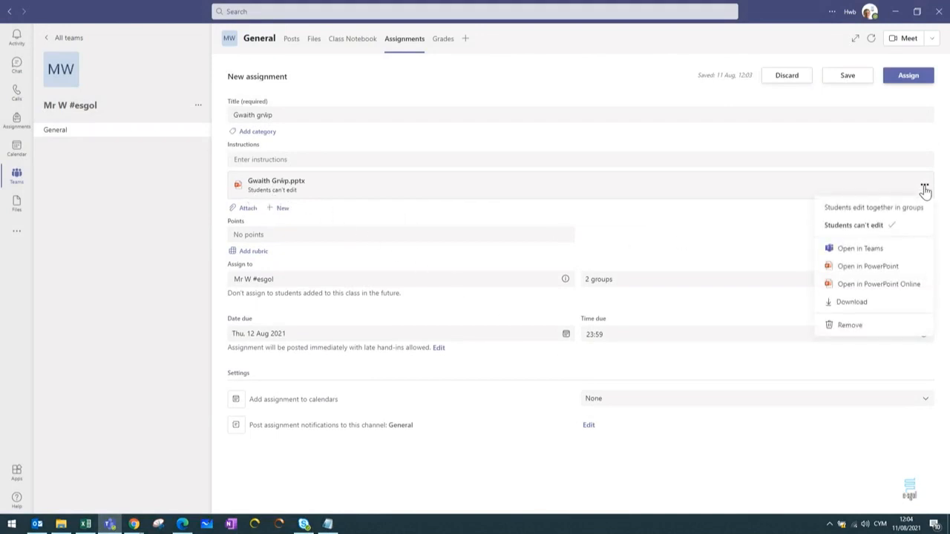
{"action": "left_click", "coordinate": [924, 208]}
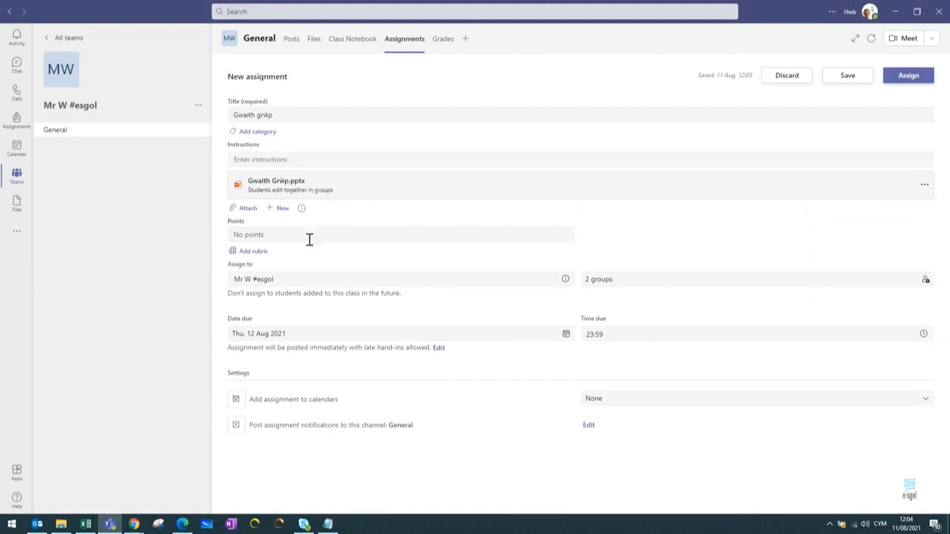
{"action": "left_click", "coordinate": [245, 210]}
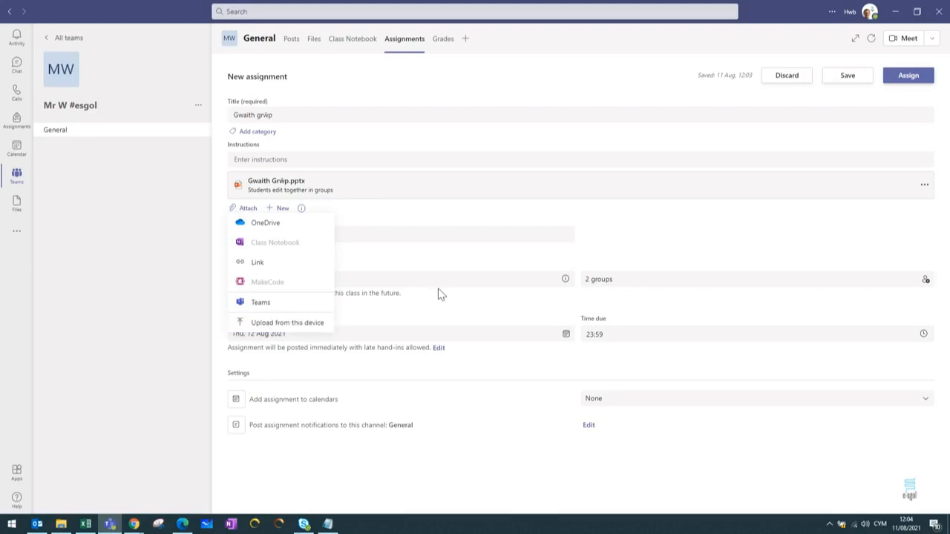
{"action": "left_click", "coordinate": [661, 236]}
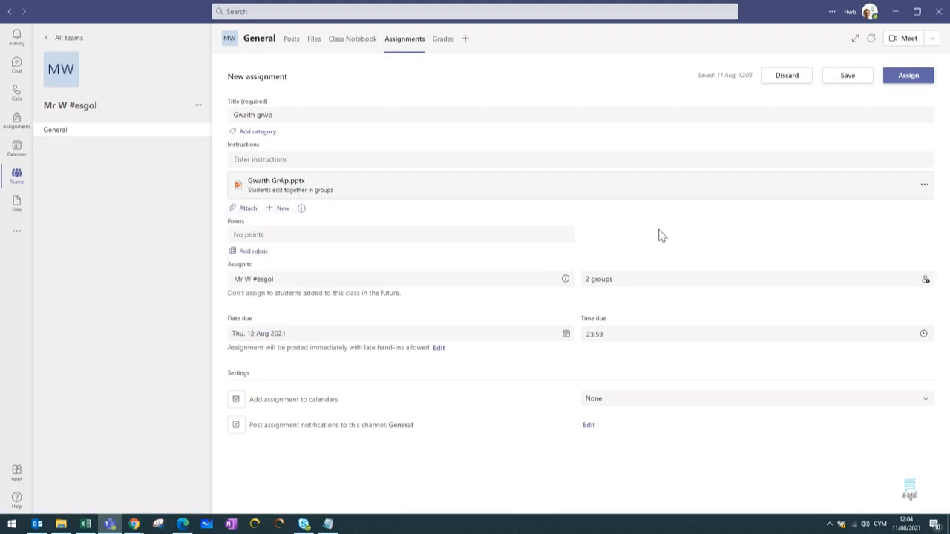
Step: Set the assignment's due time to 15:00 and add it to the calendars of students and team owners
{"action": "left_click", "coordinate": [924, 336]}
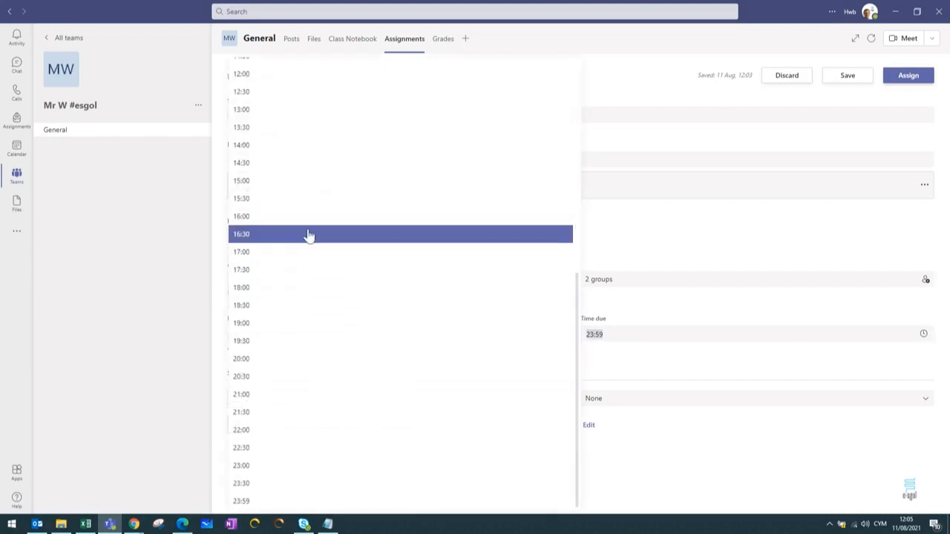
{"action": "left_click", "coordinate": [281, 183]}
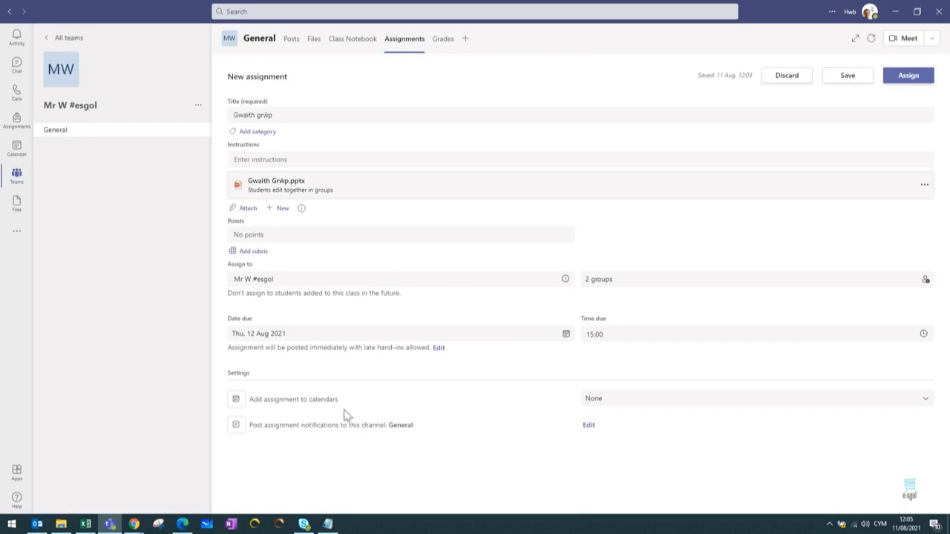
{"action": "left_click", "coordinate": [923, 401]}
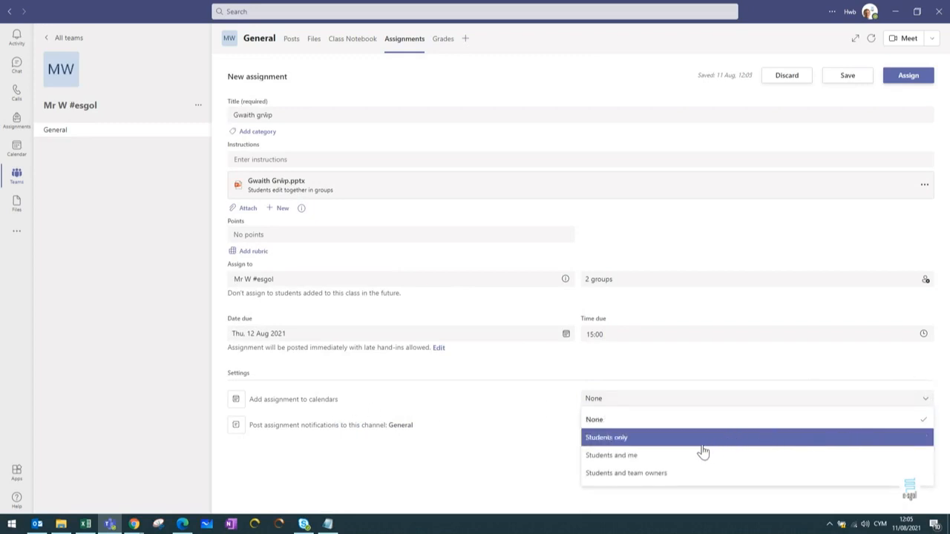
{"action": "left_click", "coordinate": [650, 474]}
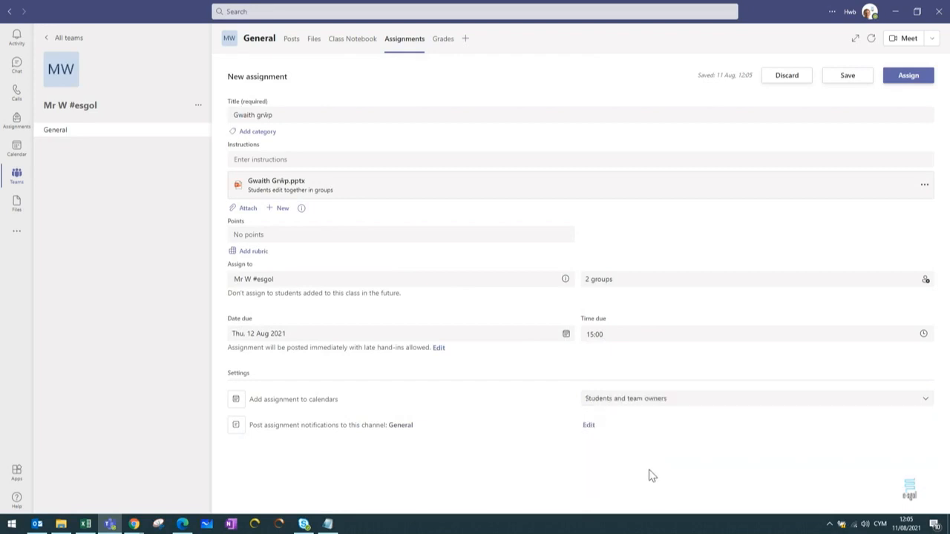
Step: Assign the "Gwaith grŵp" assignment to the class and open it to review each group's hand-in status
{"action": "left_click", "coordinate": [906, 80]}
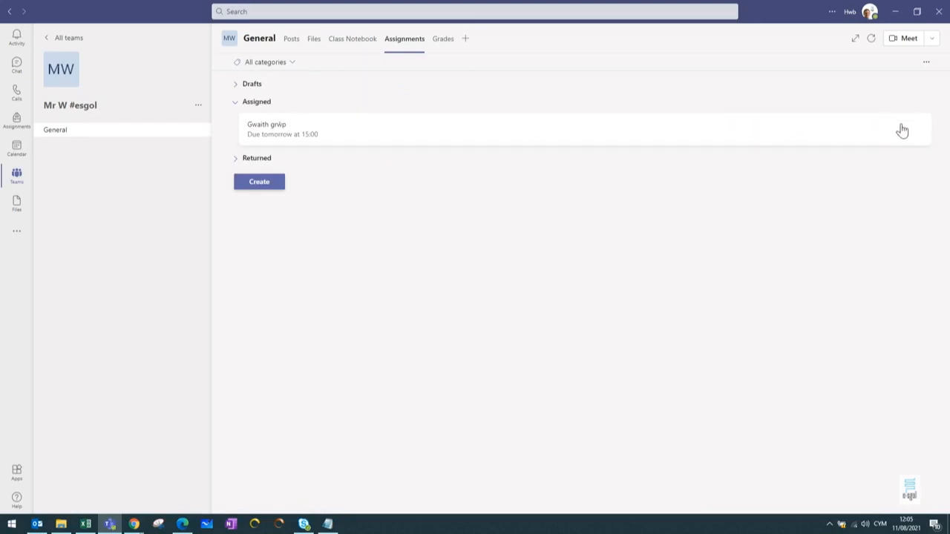
{"action": "left_click", "coordinate": [349, 142]}
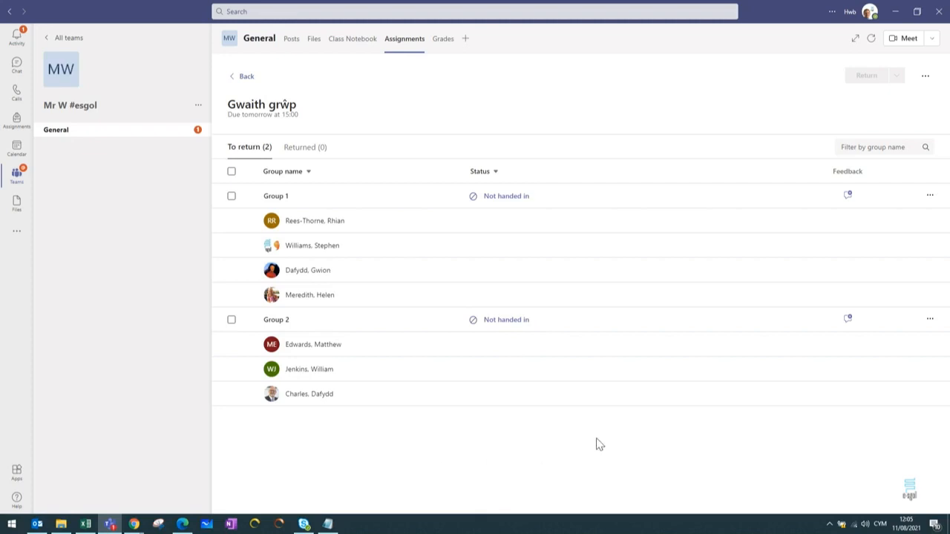
Step: Switch the assignment to student view and open Gwaith Grŵp.pptx from the student work for editing in the browser
{"action": "left_click", "coordinate": [927, 79]}
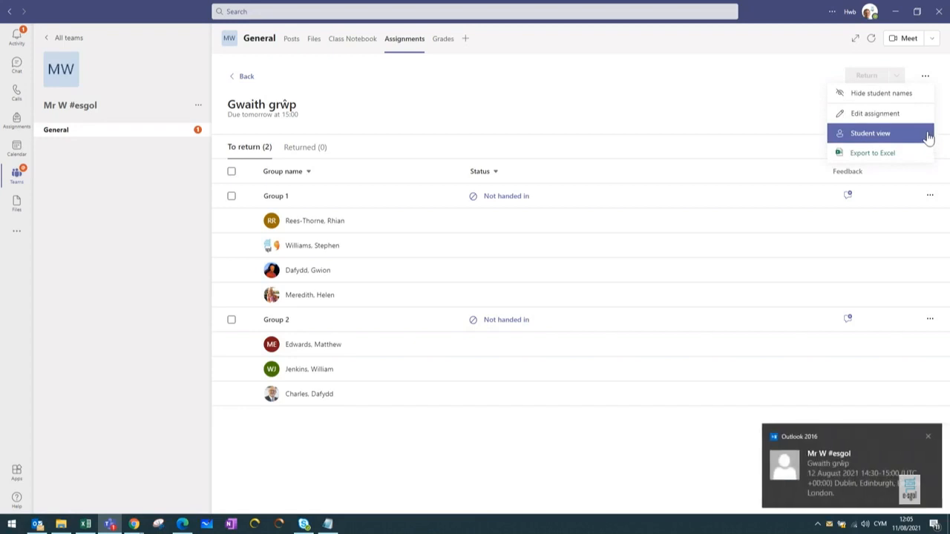
{"action": "left_click", "coordinate": [927, 137]}
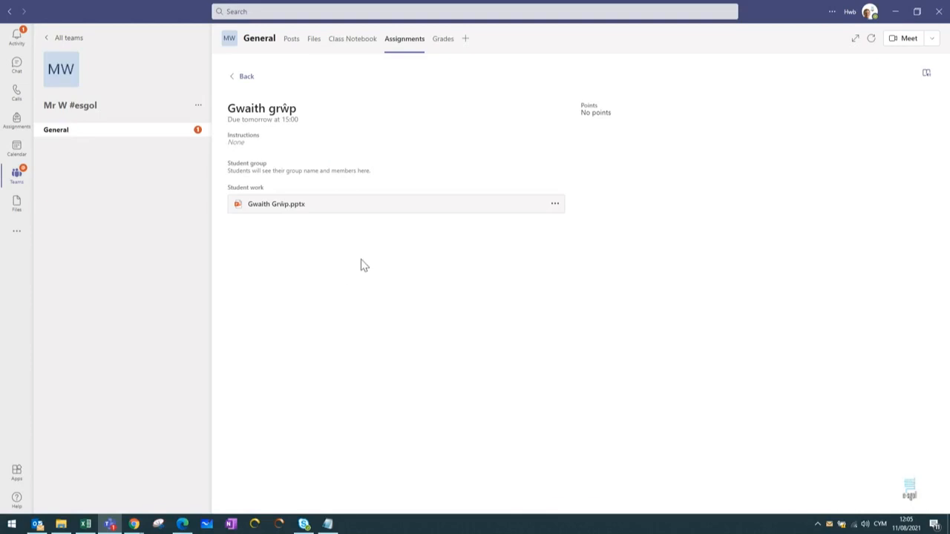
{"action": "left_click", "coordinate": [322, 208]}
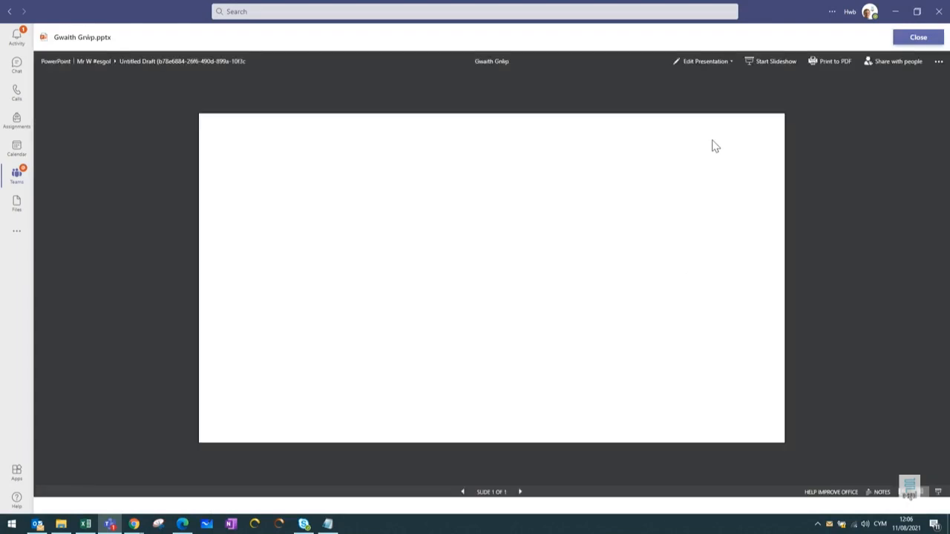
{"action": "left_click", "coordinate": [731, 62]}
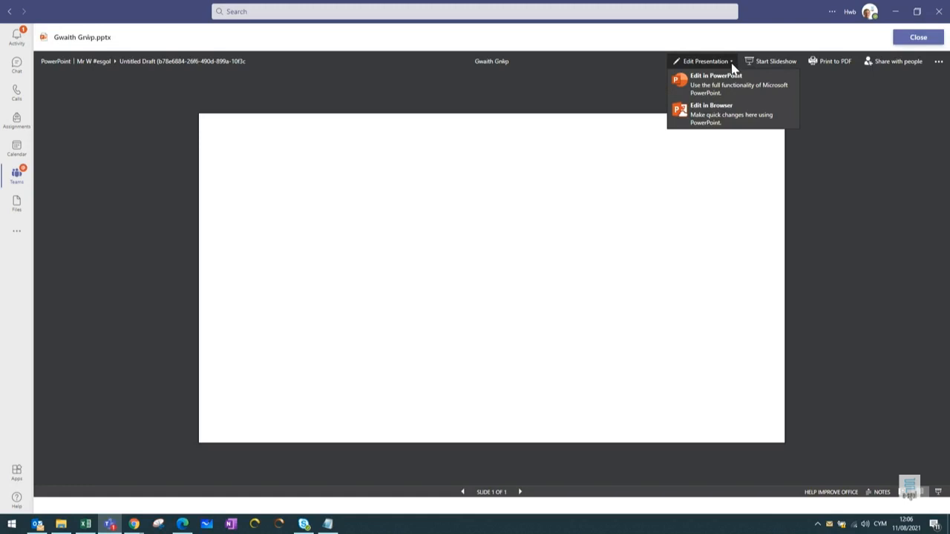
{"action": "left_click", "coordinate": [747, 119]}
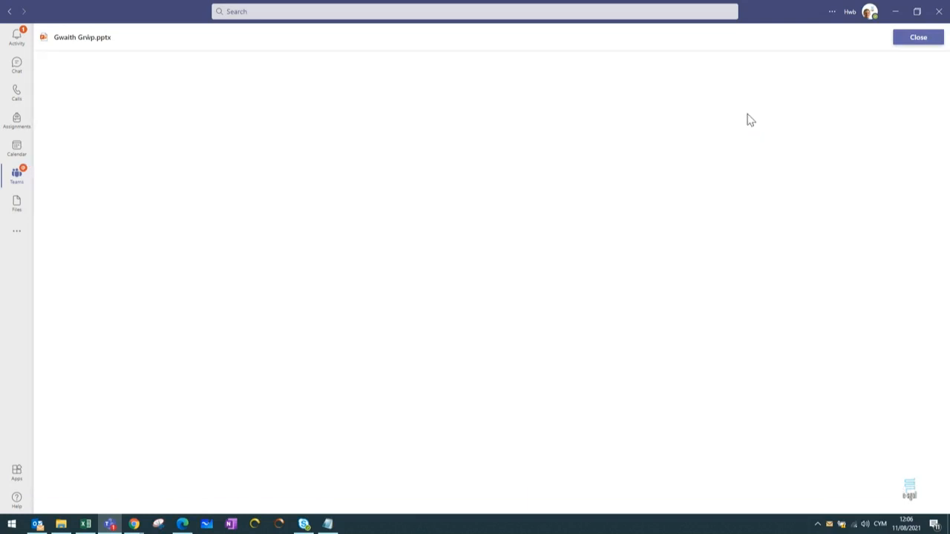